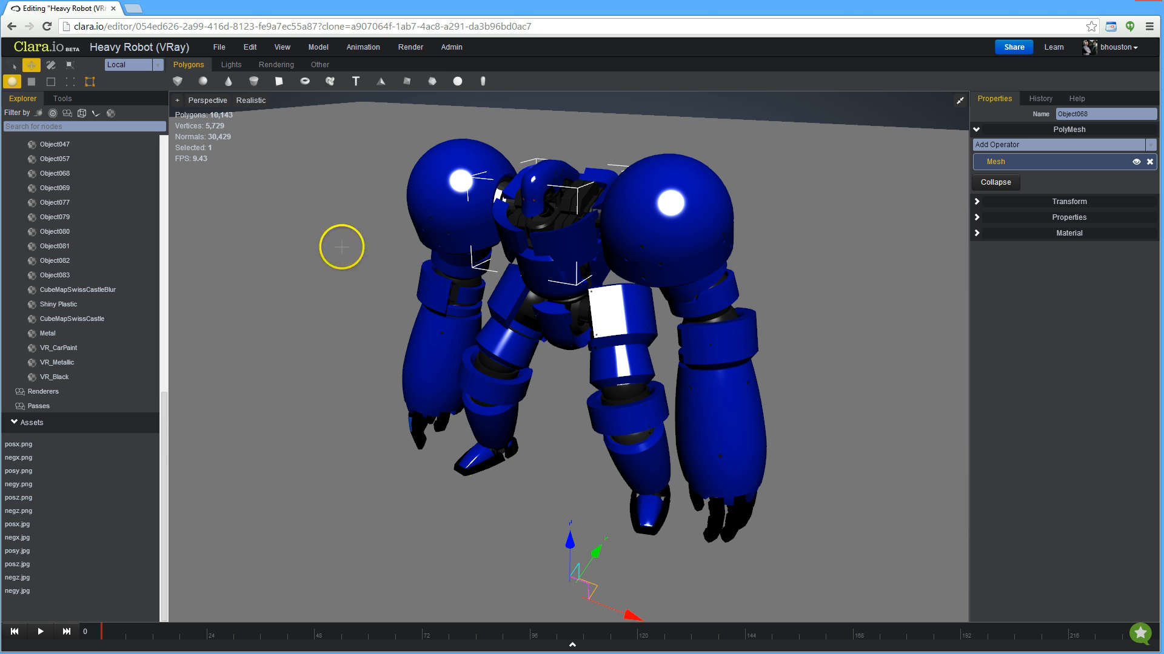
# Select both of the robot's spherical shoulder parts and apply the Full V-Ray Setup render preset to the scene
pyautogui.scroll(15, 160, 306)
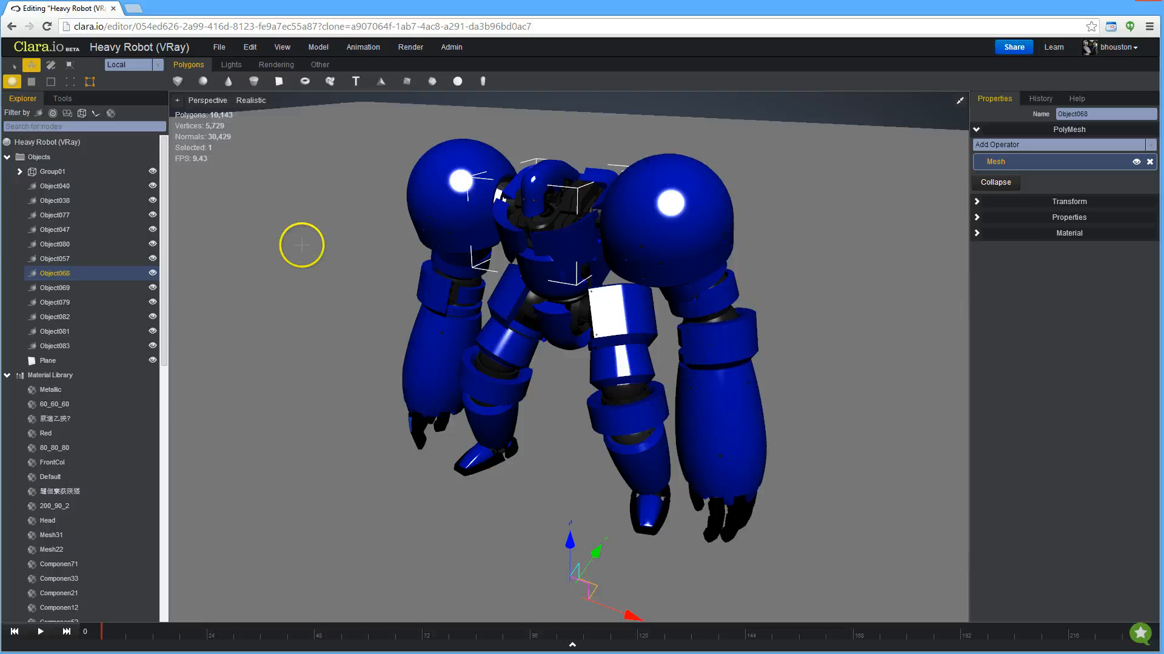
pyautogui.click(443, 190)
pyautogui.keyDown('shift'); pyautogui.click(666, 217); pyautogui.keyUp('shift')
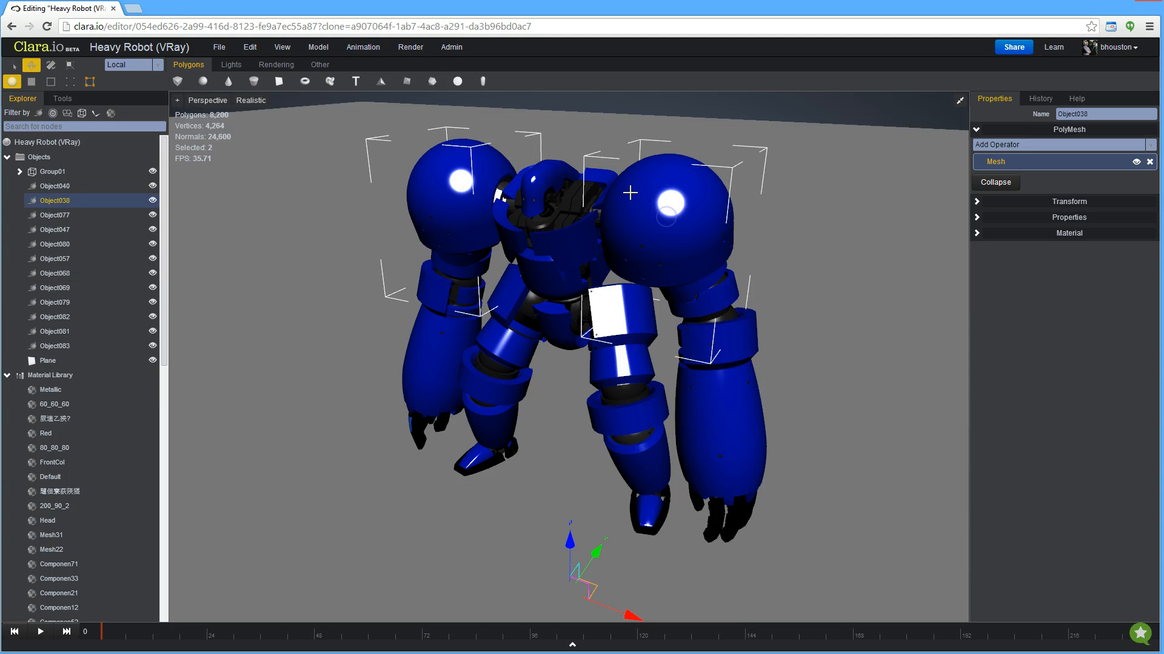
pyautogui.click(404, 48)
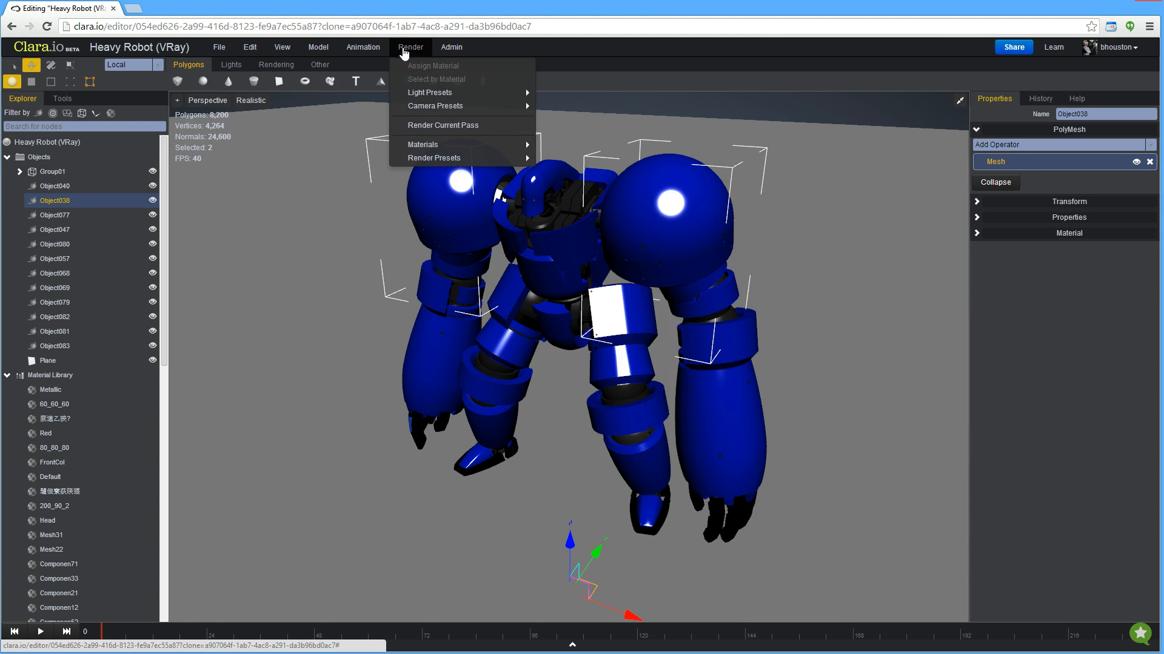
pyautogui.moveTo(449, 157)
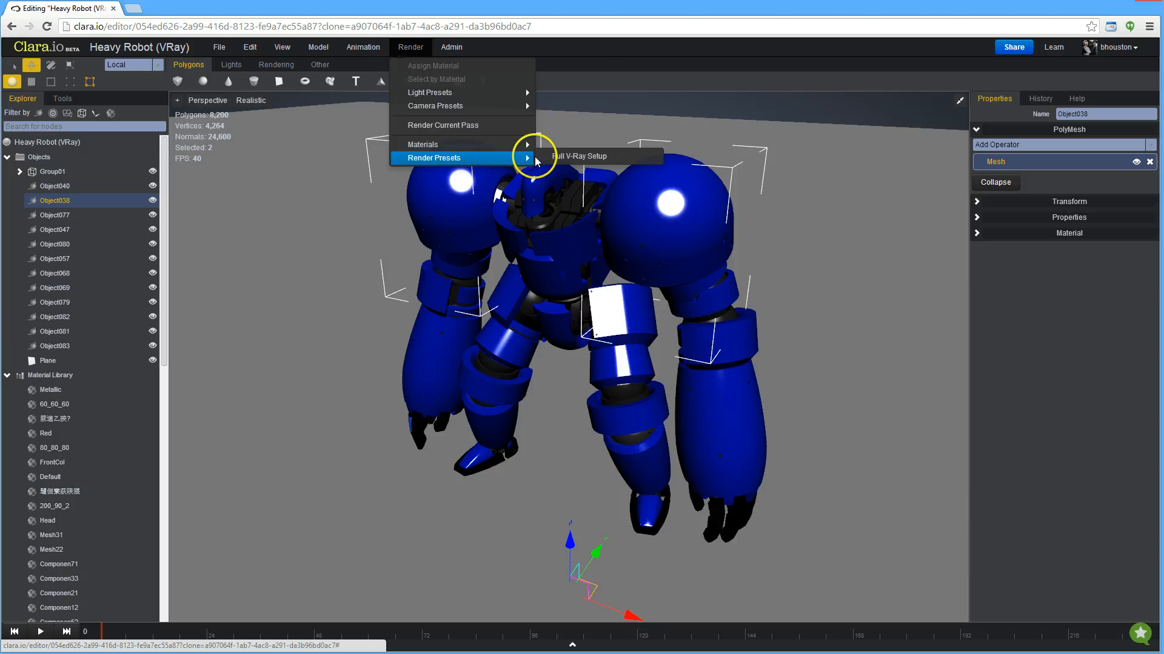
pyautogui.click(552, 158)
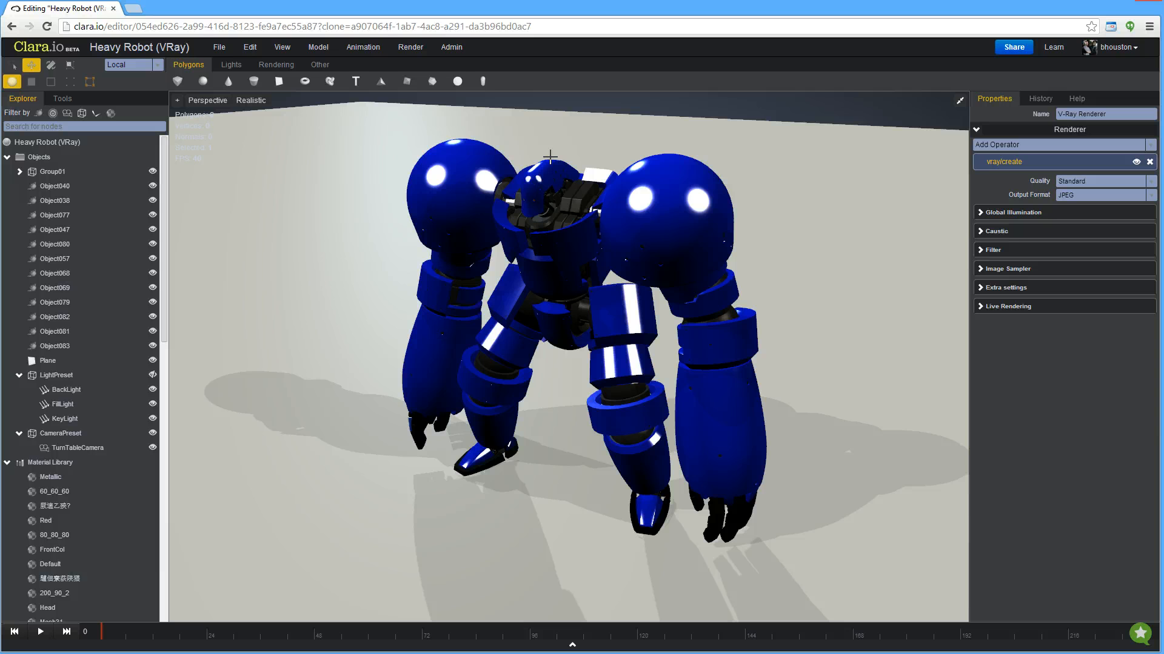
# Switch the viewport to TurnTableCamera and frame the whole robot in its view
pyautogui.click(205, 101)
pyautogui.moveTo(209, 120)
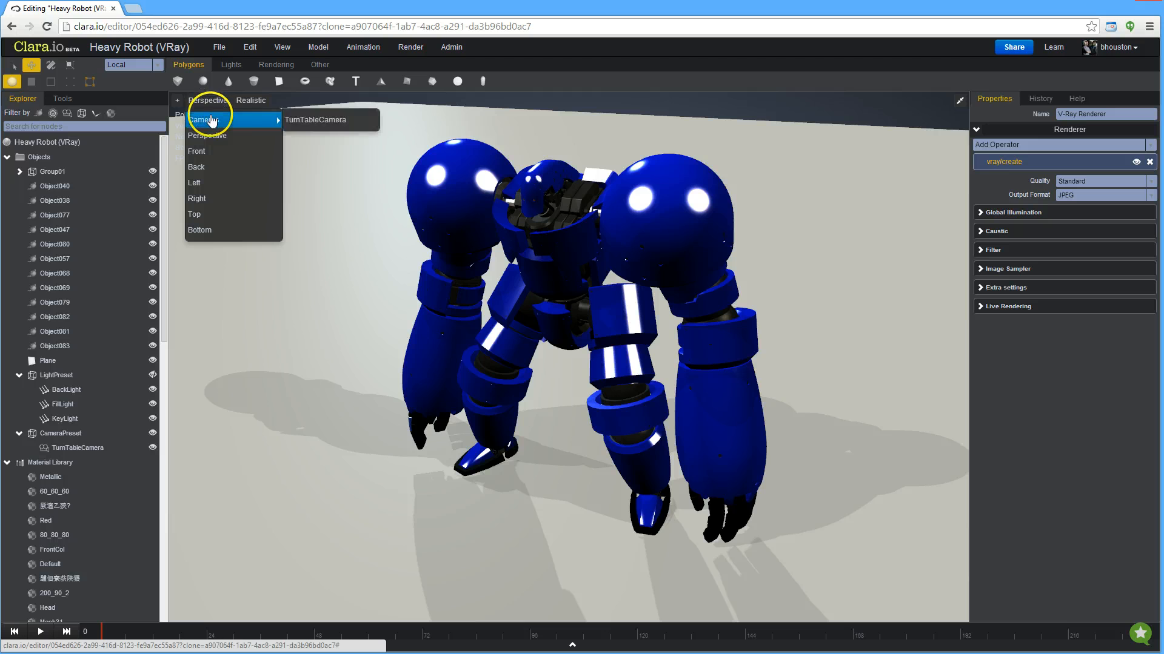
pyautogui.click(298, 124)
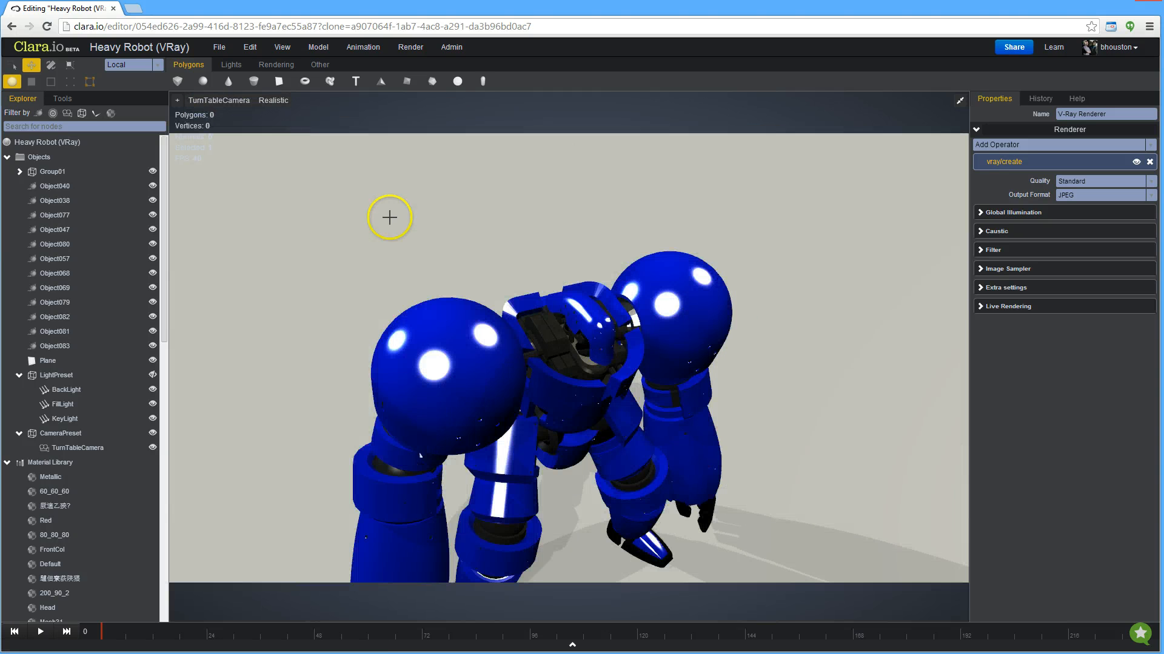
pyautogui.moveTo(470, 353); pyautogui.dragTo(458, 237, button='middle')
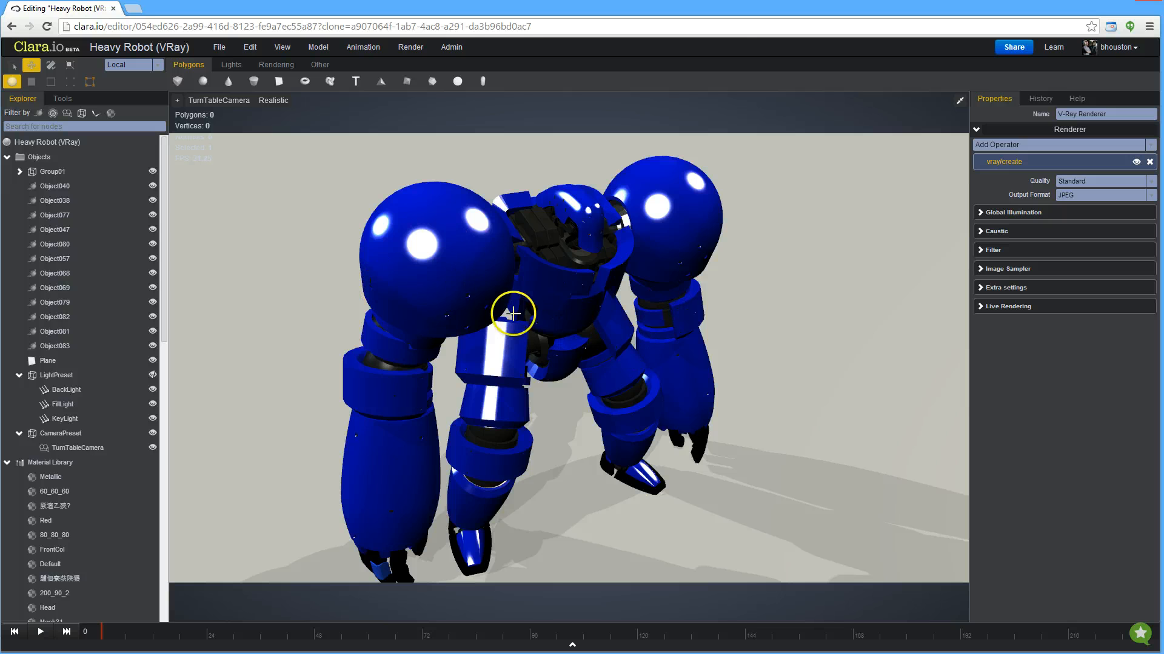
# Review the settings of the LightPreset lights and TurnTableCamera, and play part of the turntable animation
pyautogui.click(59, 378)
pyautogui.click(66, 392)
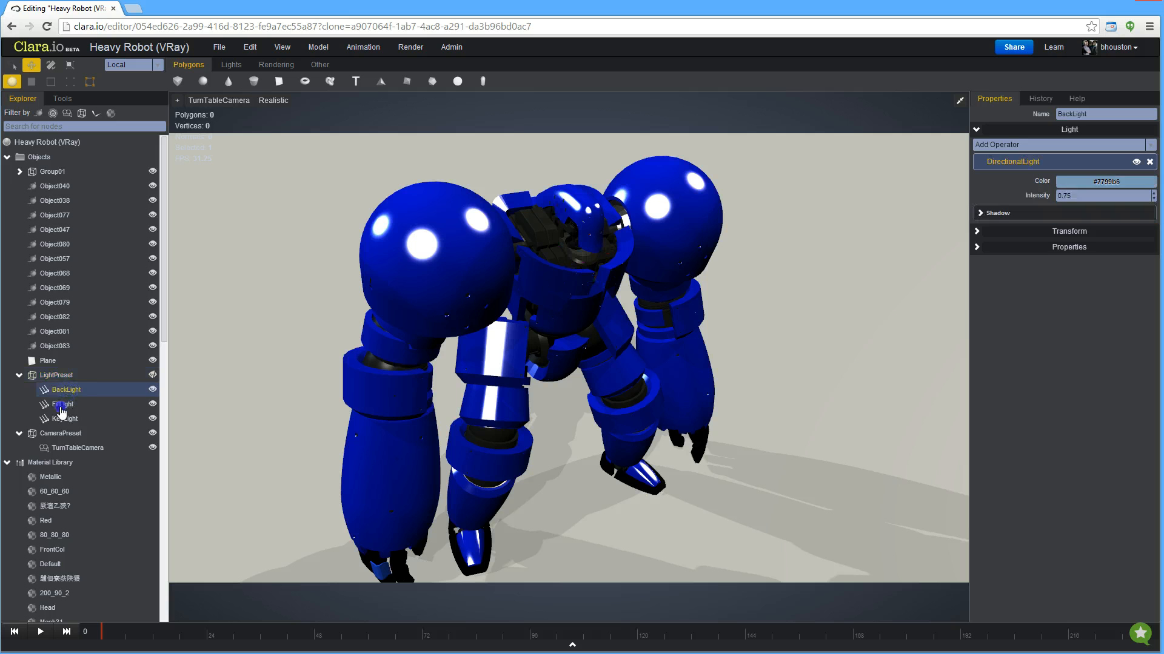
pyautogui.click(64, 404)
pyautogui.click(66, 419)
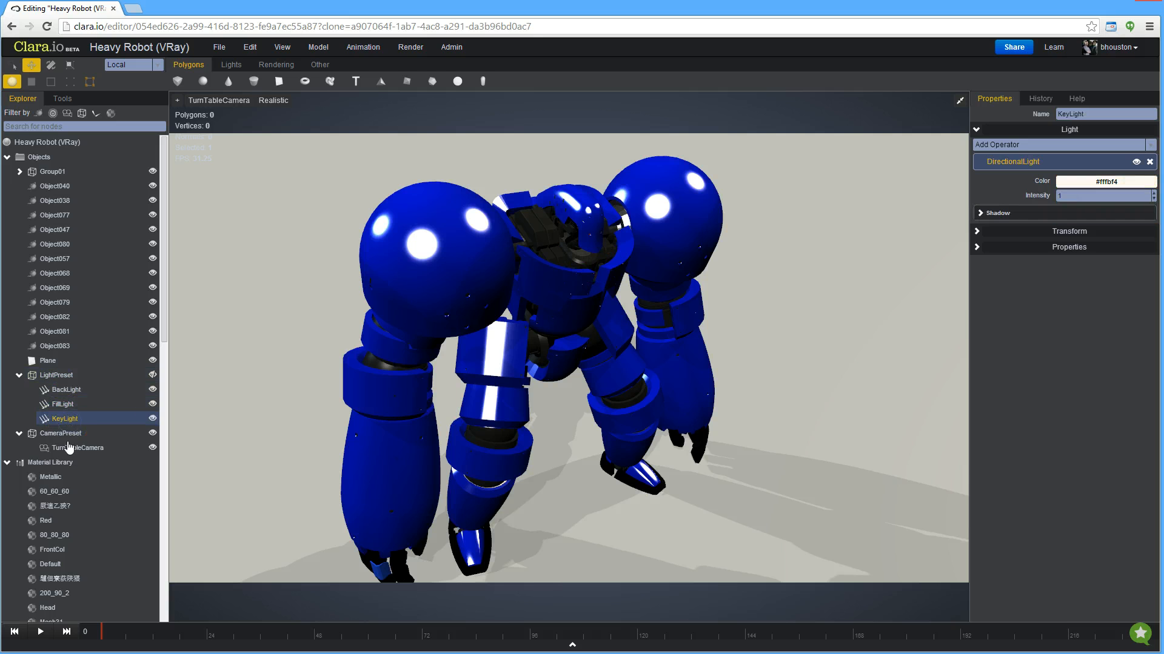
pyautogui.click(78, 448)
pyautogui.click(40, 632)
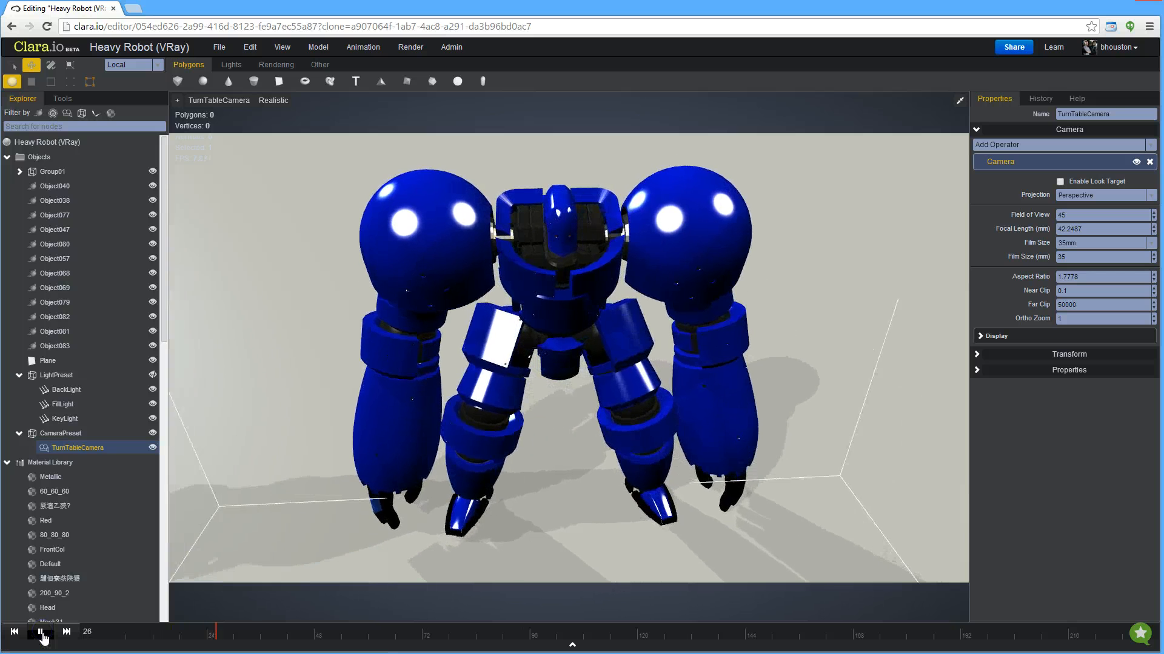
pyautogui.click(40, 632)
# Examine the V-Ray Renderer's Global Illumination and Caustic settings and the Default Pass properties
pyautogui.moveTo(165, 382); pyautogui.dragTo(161, 467)
pyautogui.click(55, 391)
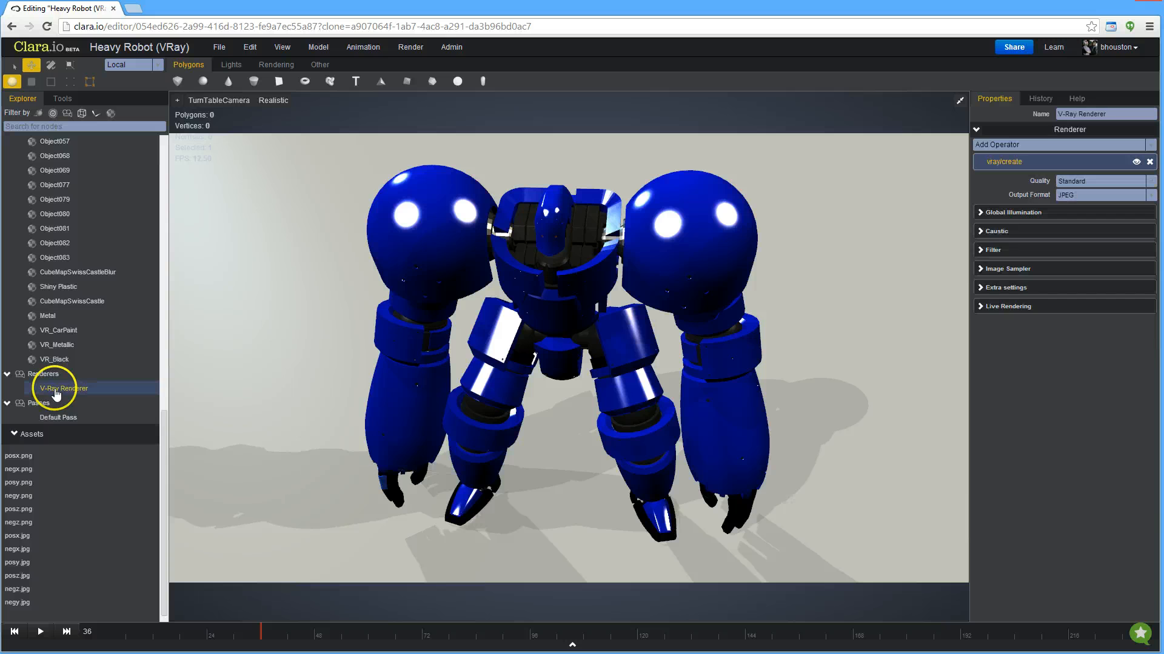
pyautogui.click(1003, 213)
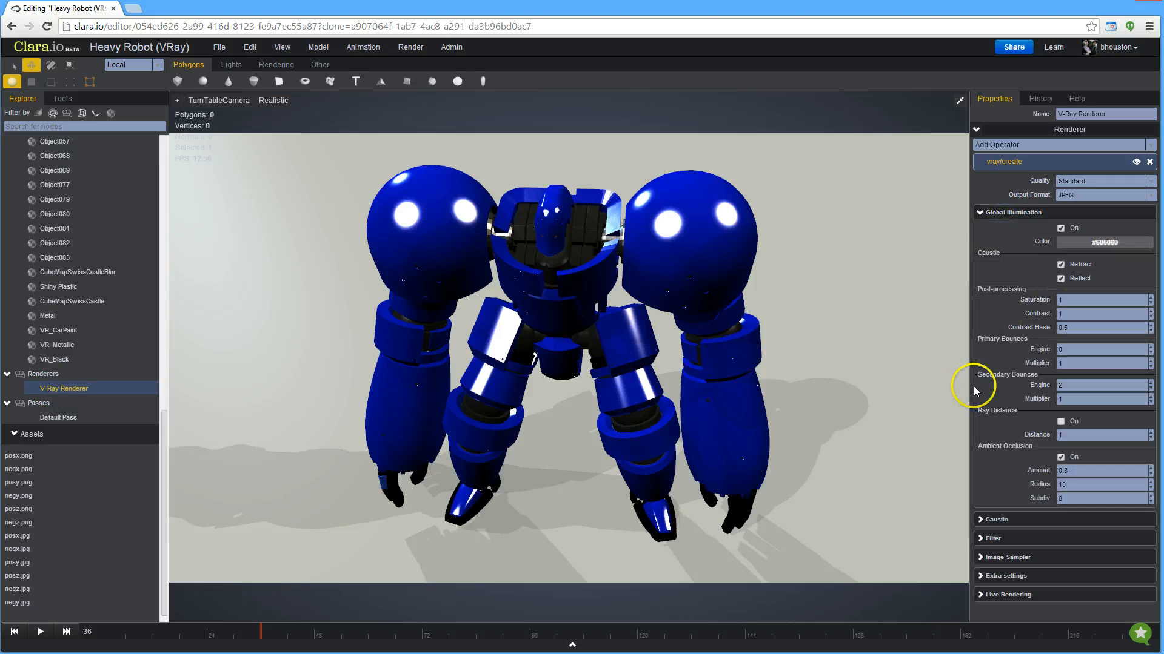
pyautogui.click(994, 519)
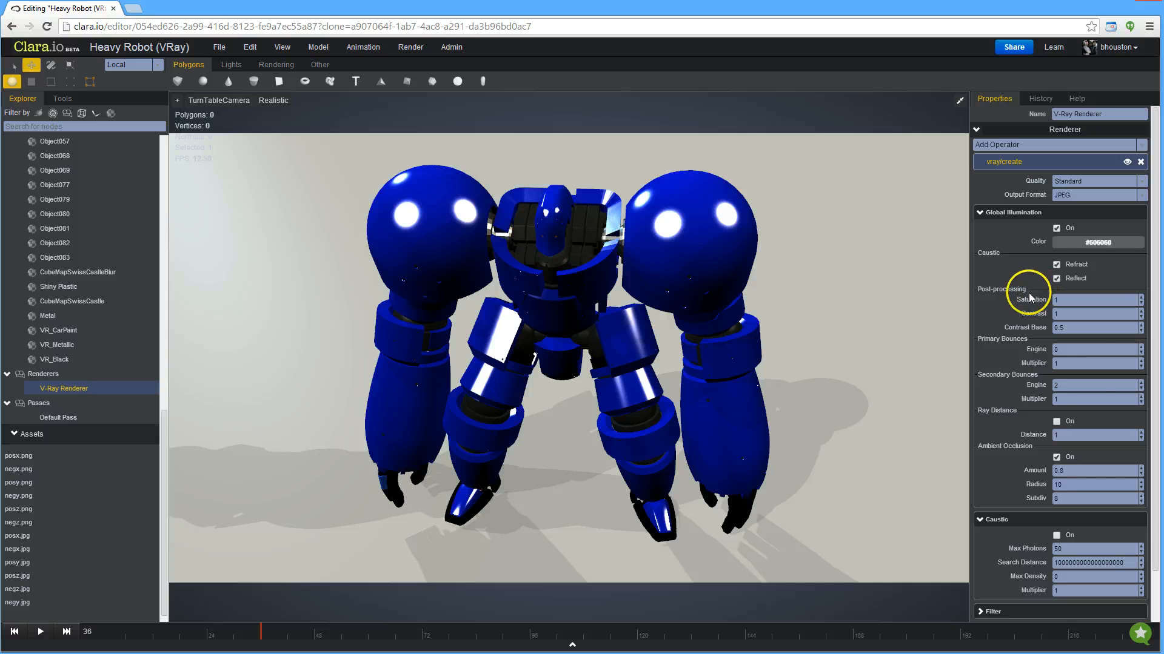
pyautogui.click(61, 418)
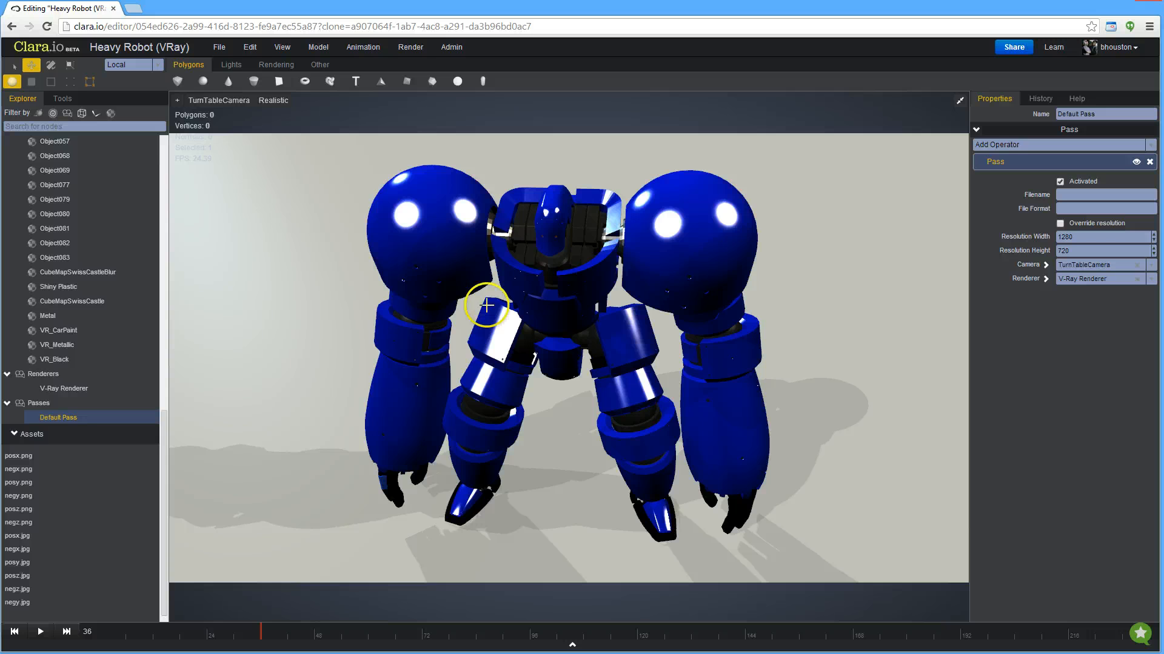
# Start Live Render Premium for the TurnTableCamera view
pyautogui.click(274, 101)
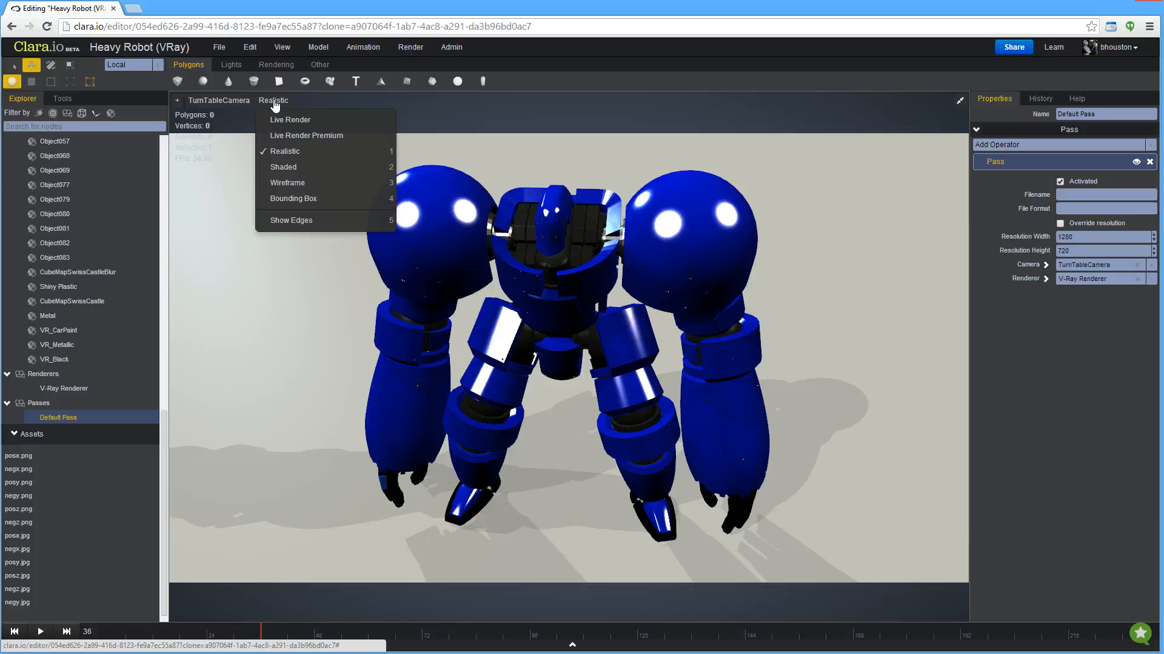
pyautogui.click(302, 133)
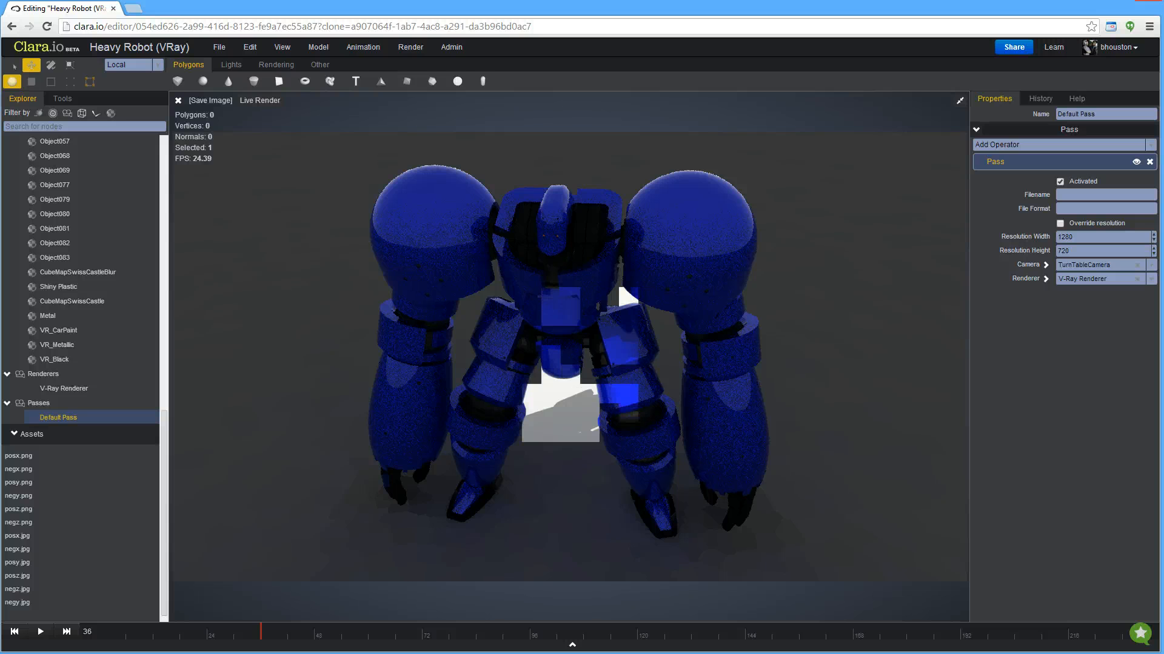
pyautogui.click(260, 101)
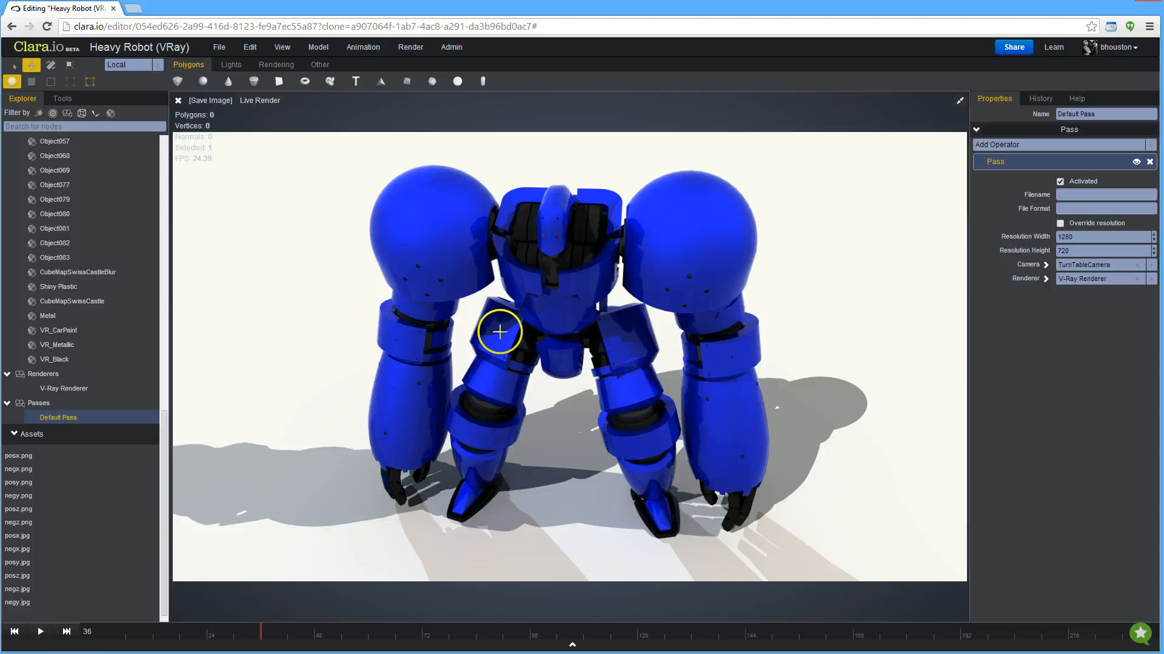
# Change the base color of the VR_CarPaint material to red, #f41717
pyautogui.click(61, 330)
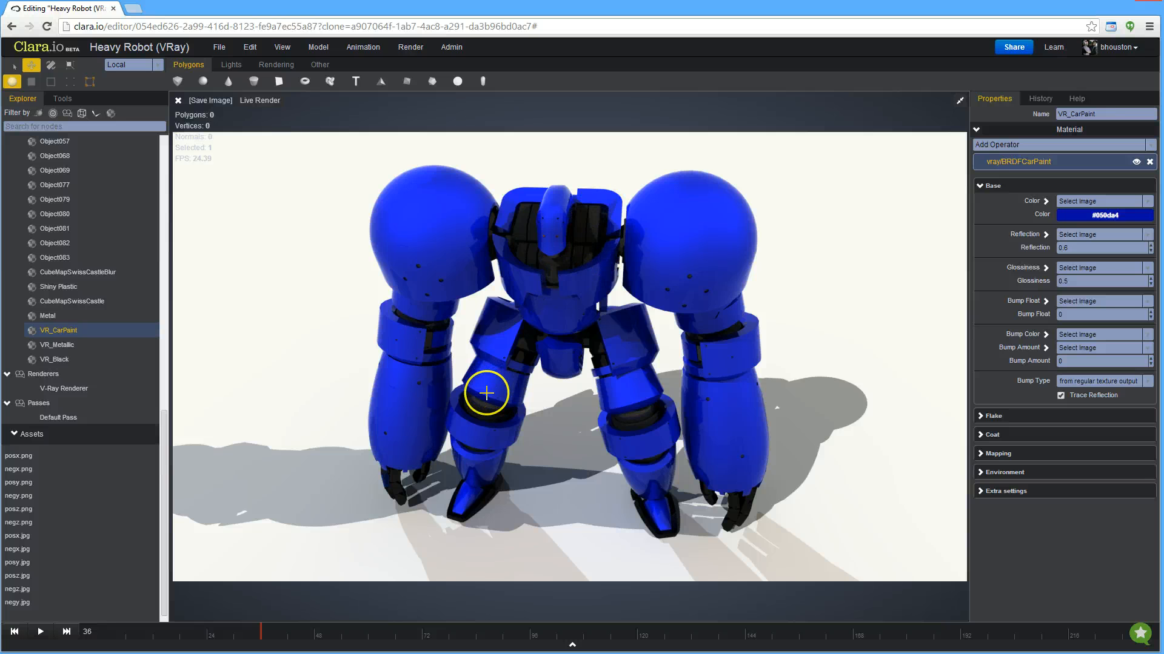
pyautogui.click(1131, 216)
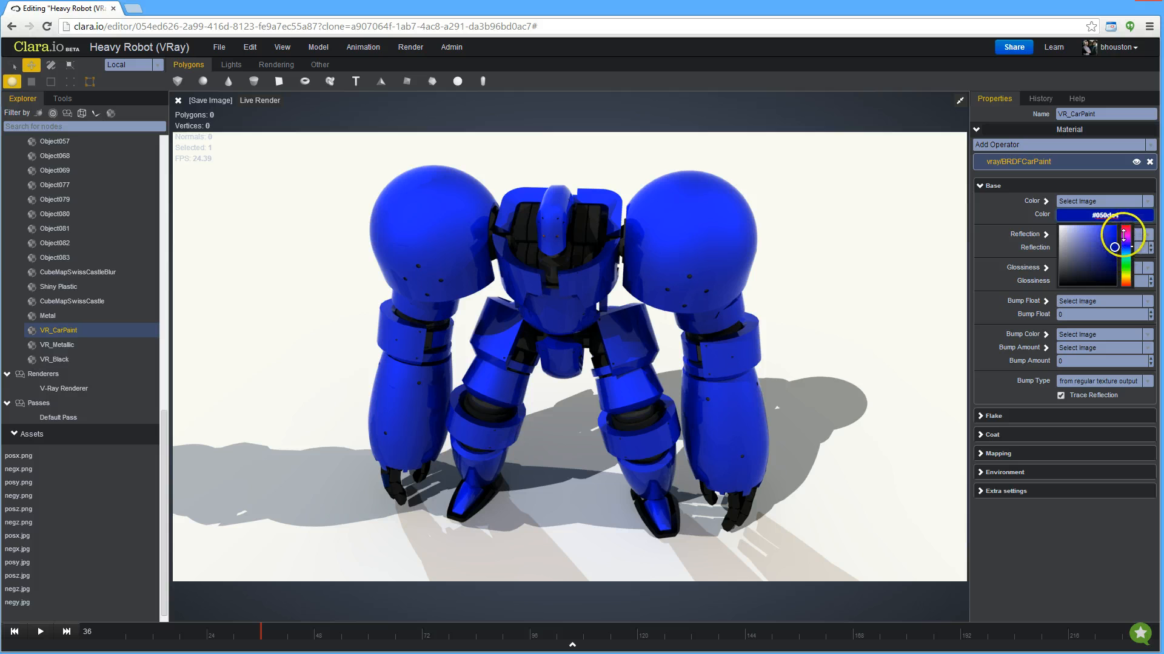
pyautogui.moveTo(1125, 239)
pyautogui.mouseDown()
pyautogui.moveTo(1125, 219)
pyautogui.moveTo(1112, 231)
pyautogui.mouseUp()
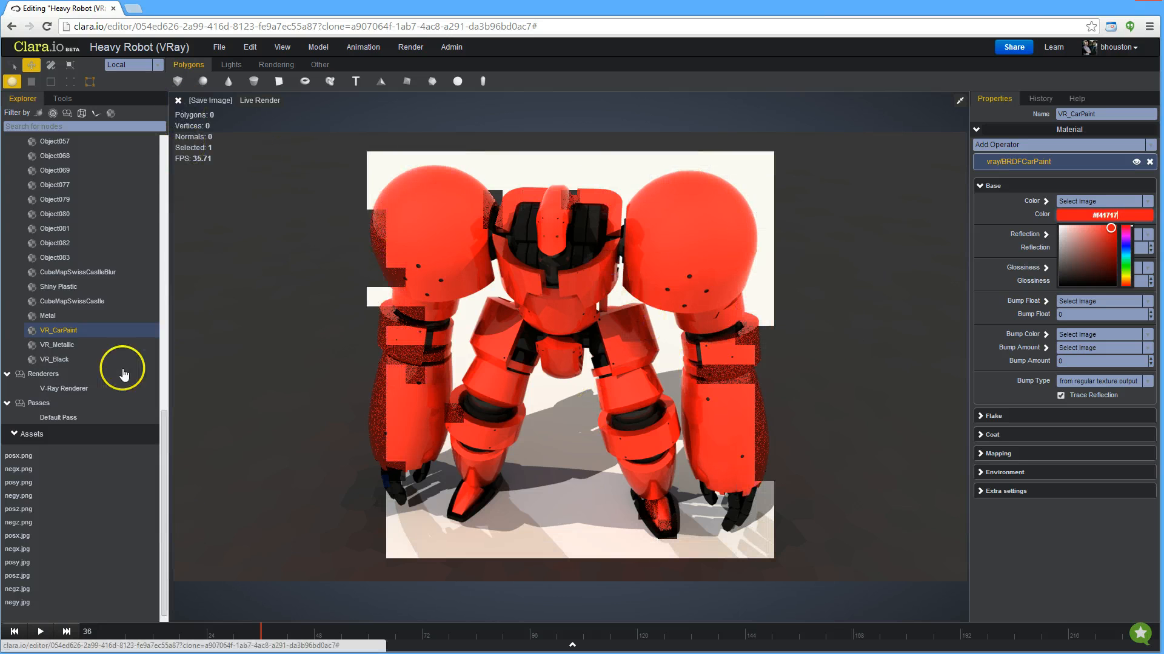
# Close the live render and set the V-Ray Renderer's quality to Real-Time (on in live)
pyautogui.click(179, 101)
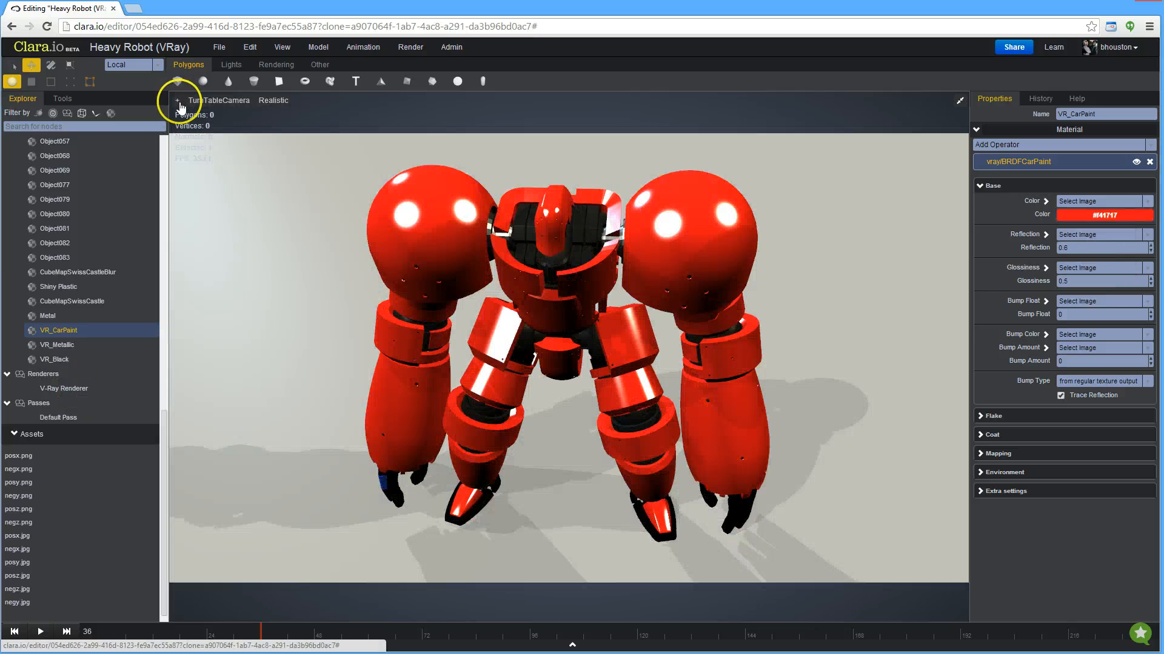
pyautogui.click(75, 388)
pyautogui.click(1142, 182)
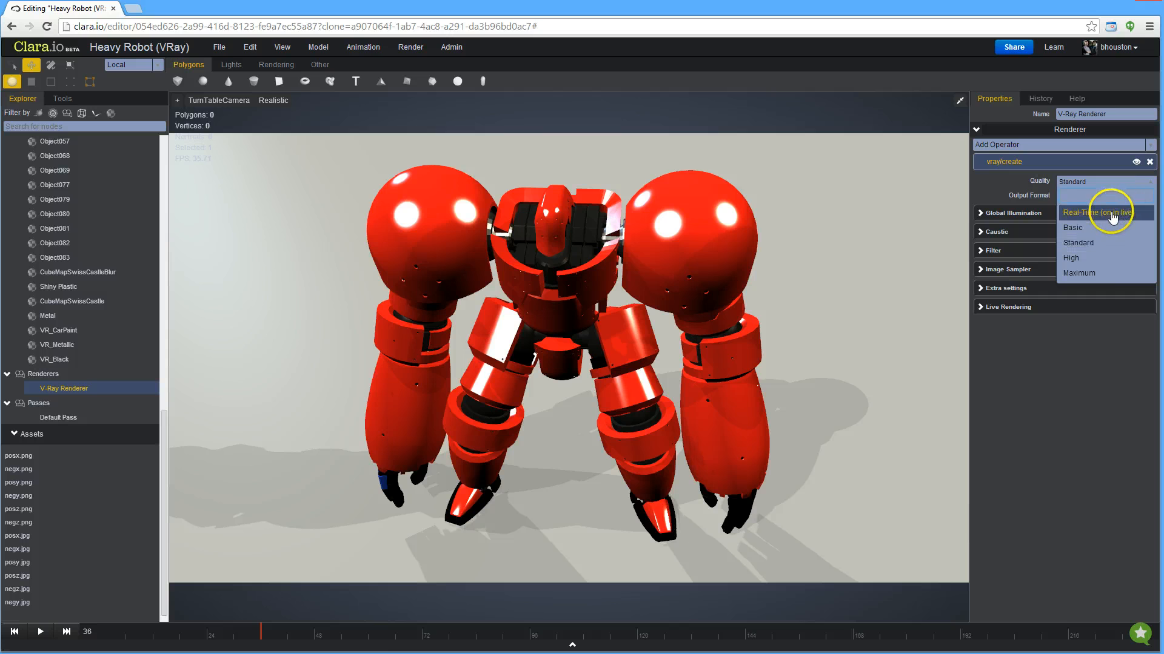
pyautogui.click(1113, 217)
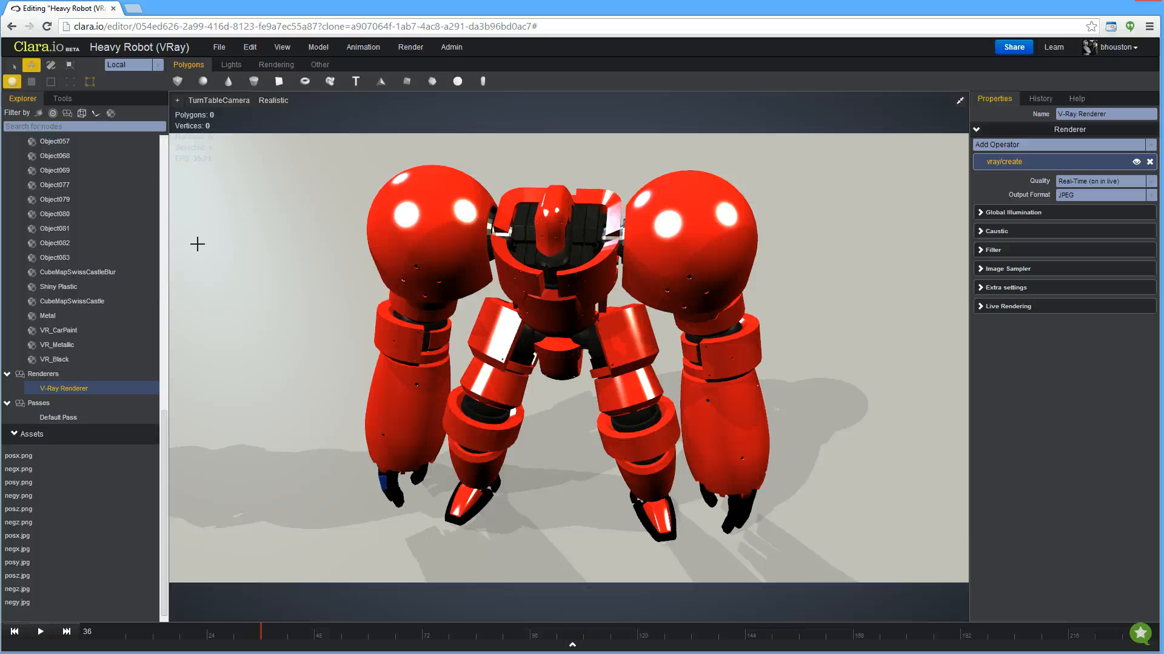
# Start Live Render Premium again and orbit to a raised side view of the robot while it renders
pyautogui.click(272, 101)
pyautogui.click(295, 135)
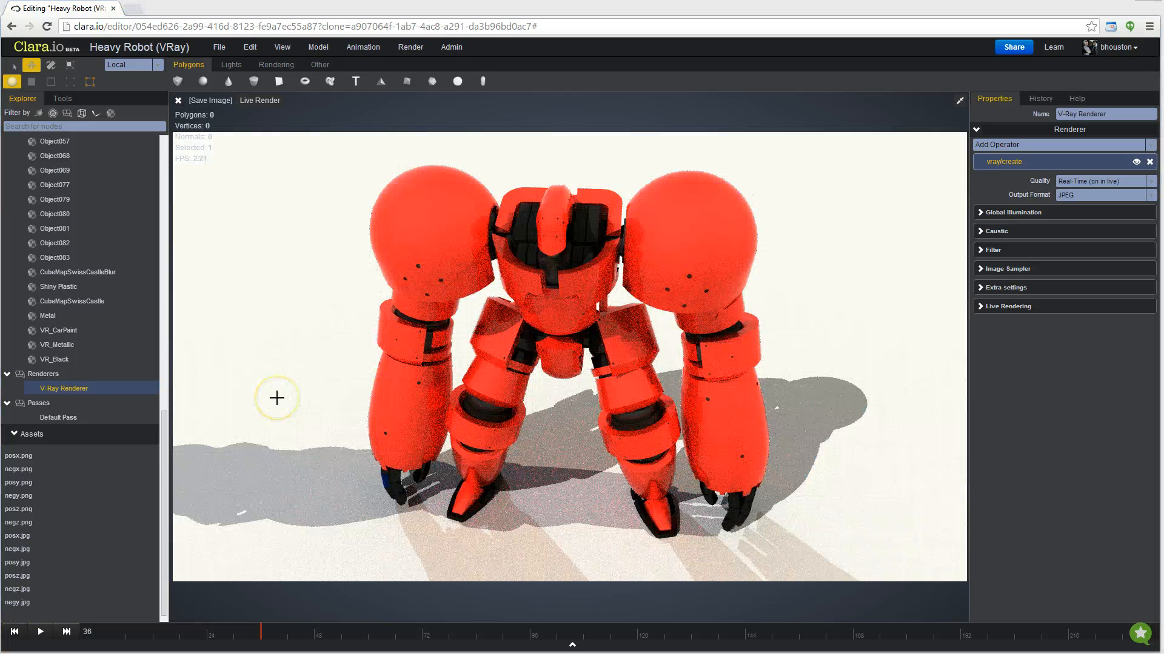
pyautogui.click(329, 369)
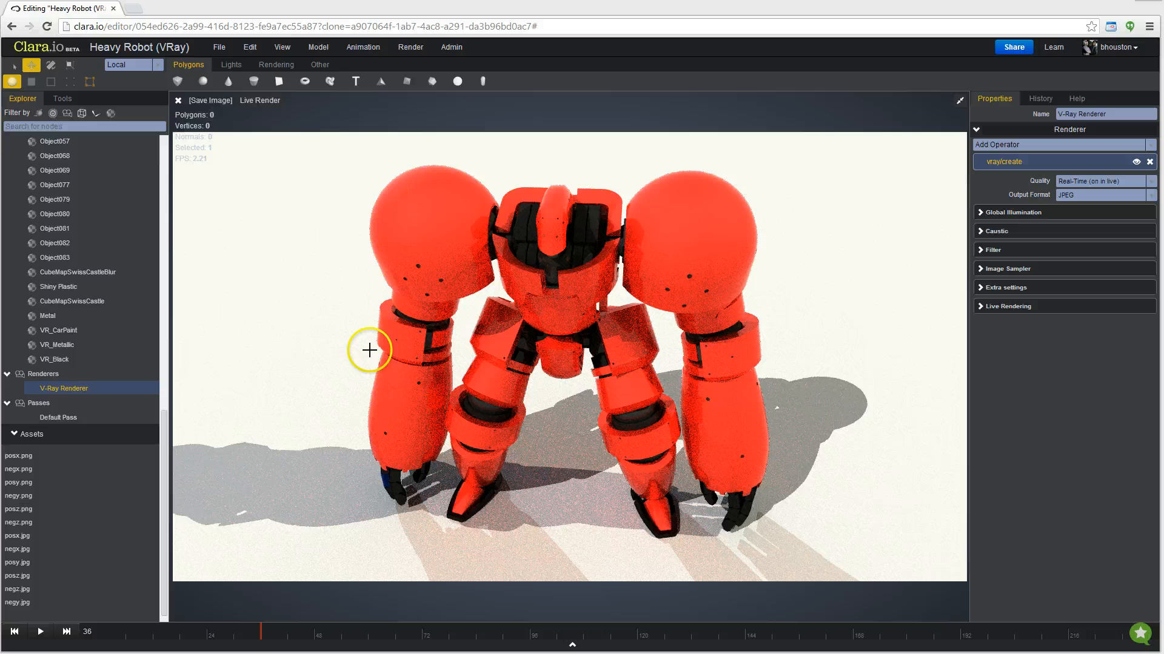
pyautogui.click(474, 344)
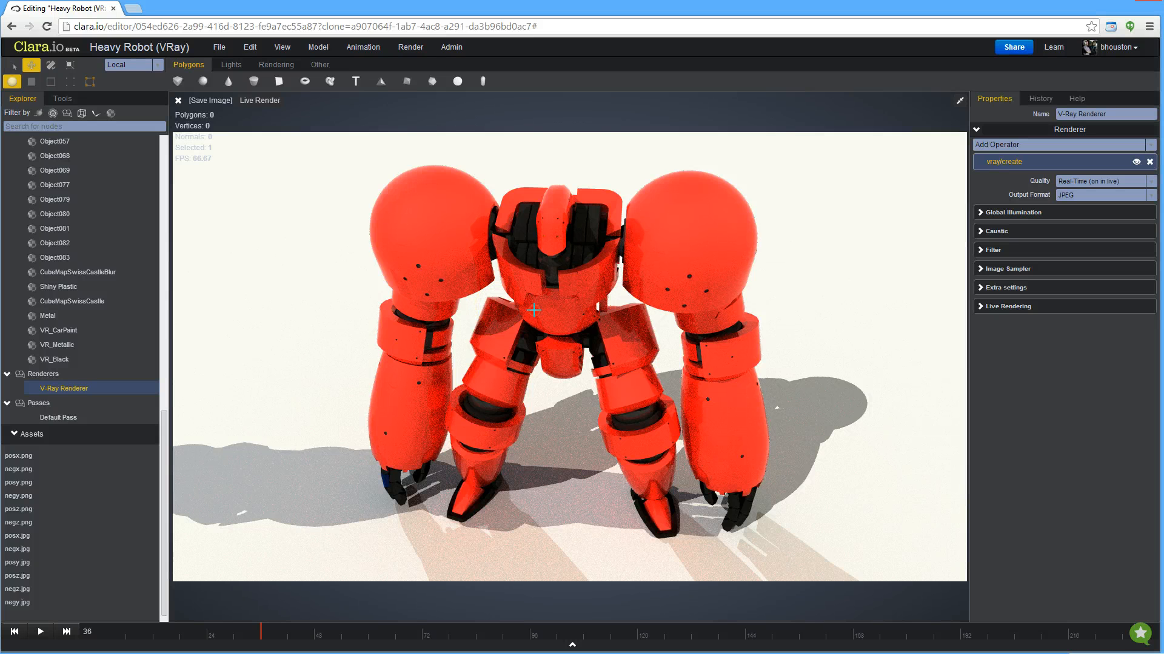
pyautogui.click(681, 326)
pyautogui.moveTo(681, 325); pyautogui.dragTo(657, 385)
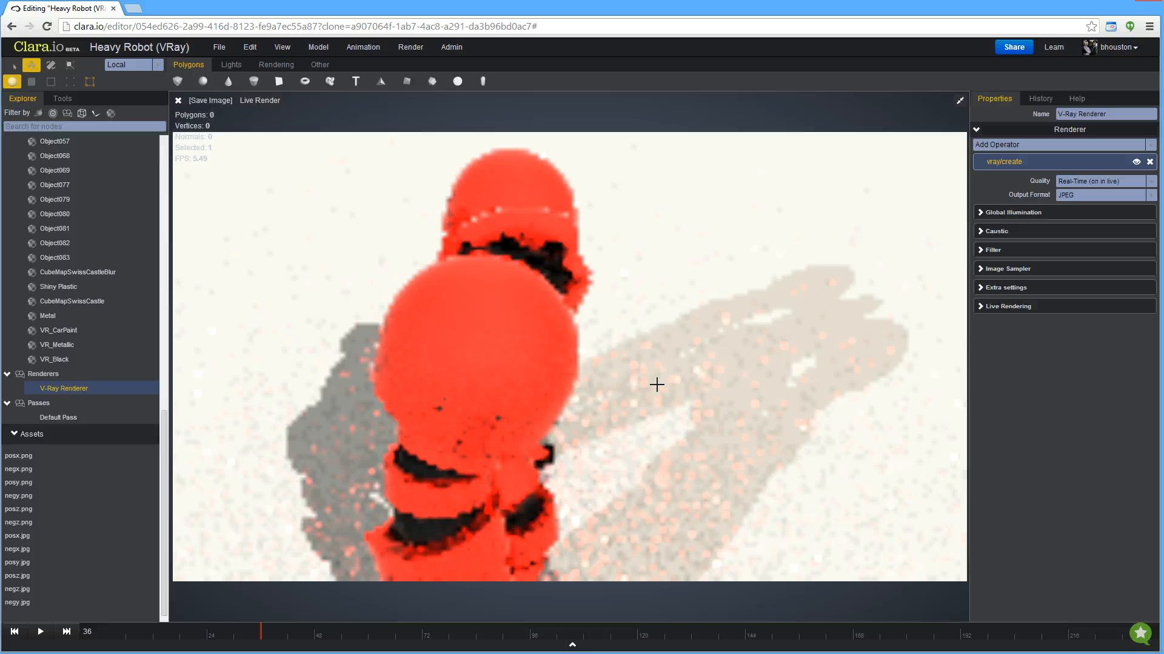
pyautogui.click(662, 339)
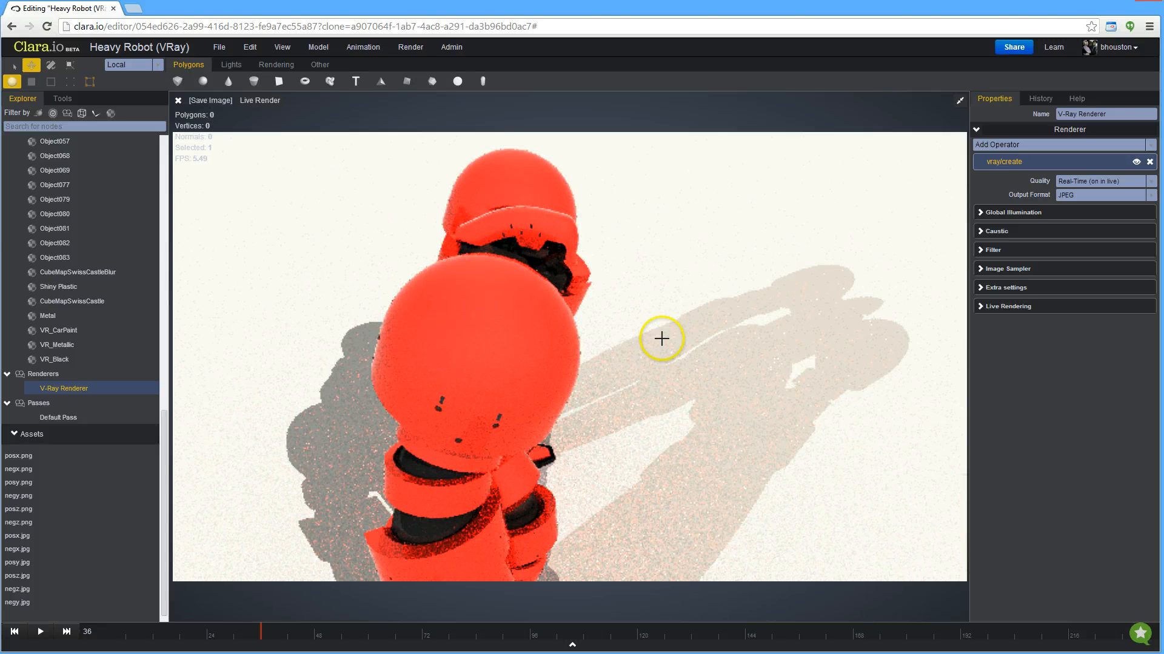